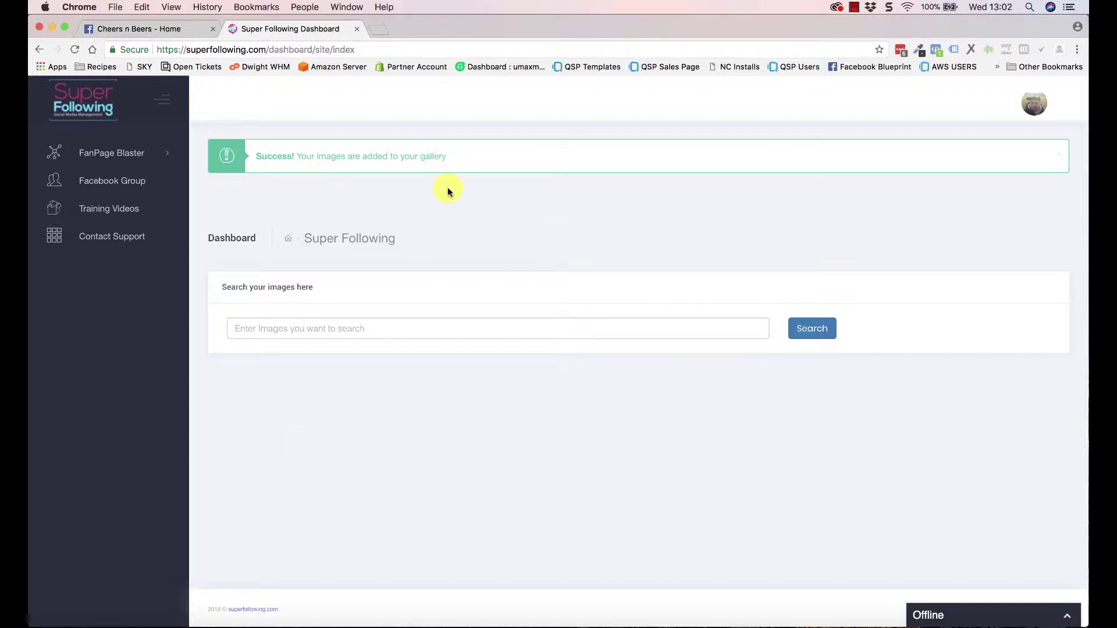
Expand the FanPage Blaster section to reach the saved beer-quote Gallery.
click(143, 160)
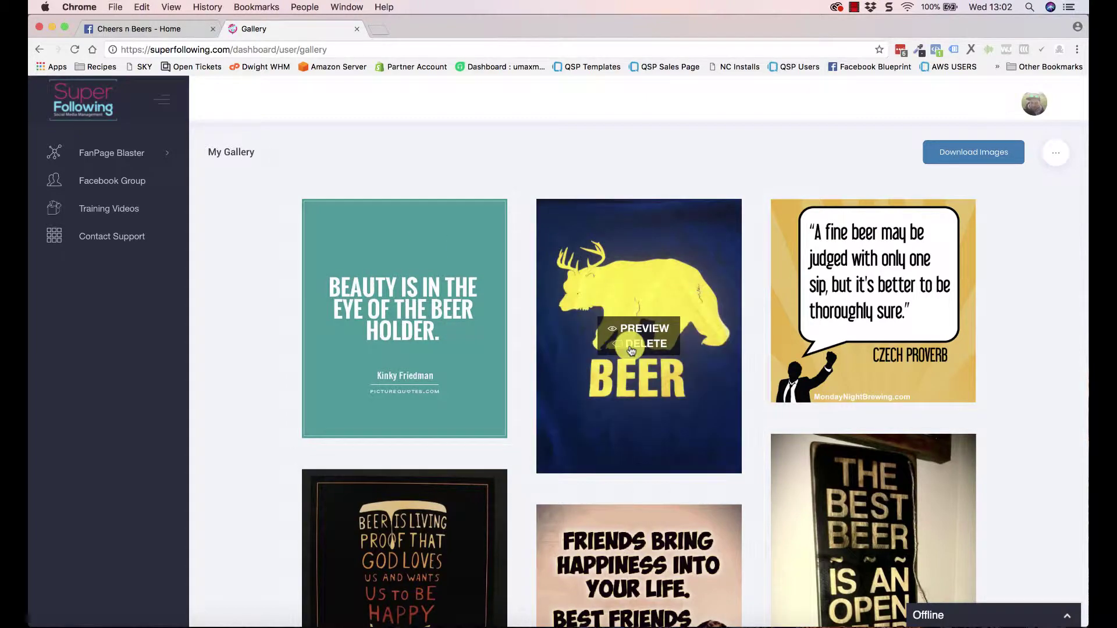
scroll(632, 349, down, 3)
scroll(632, 349, down, 5)
scroll(630, 349, down, 3)
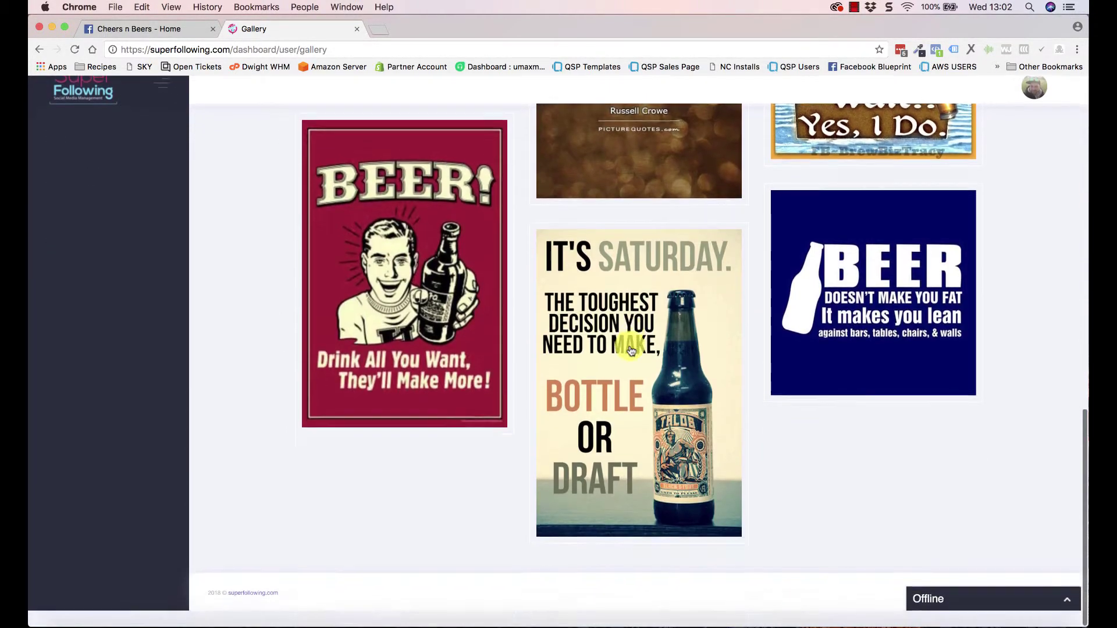
scroll(631, 351, up, 10)
scroll(631, 351, down, 1)
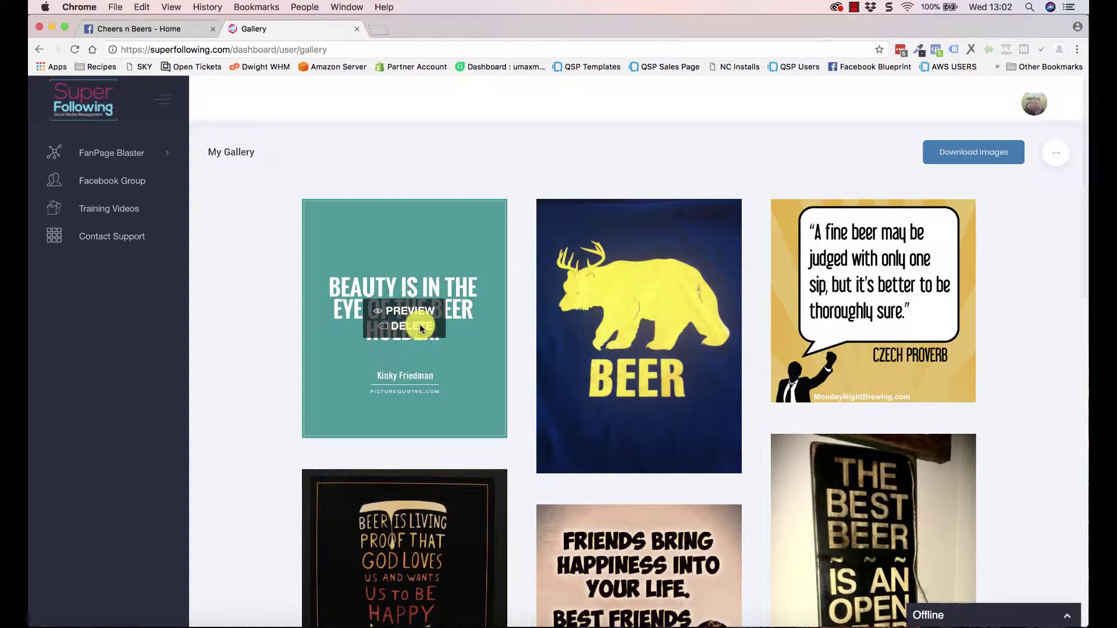
scroll(624, 353, down, 3)
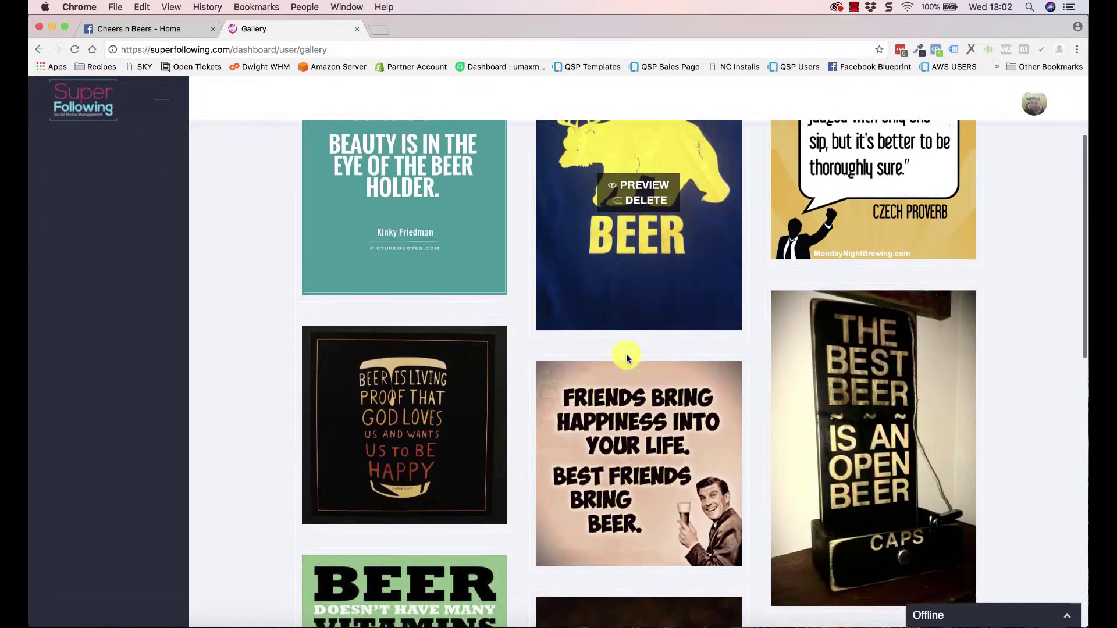
scroll(625, 354, down, 2)
scroll(626, 353, up, 5)
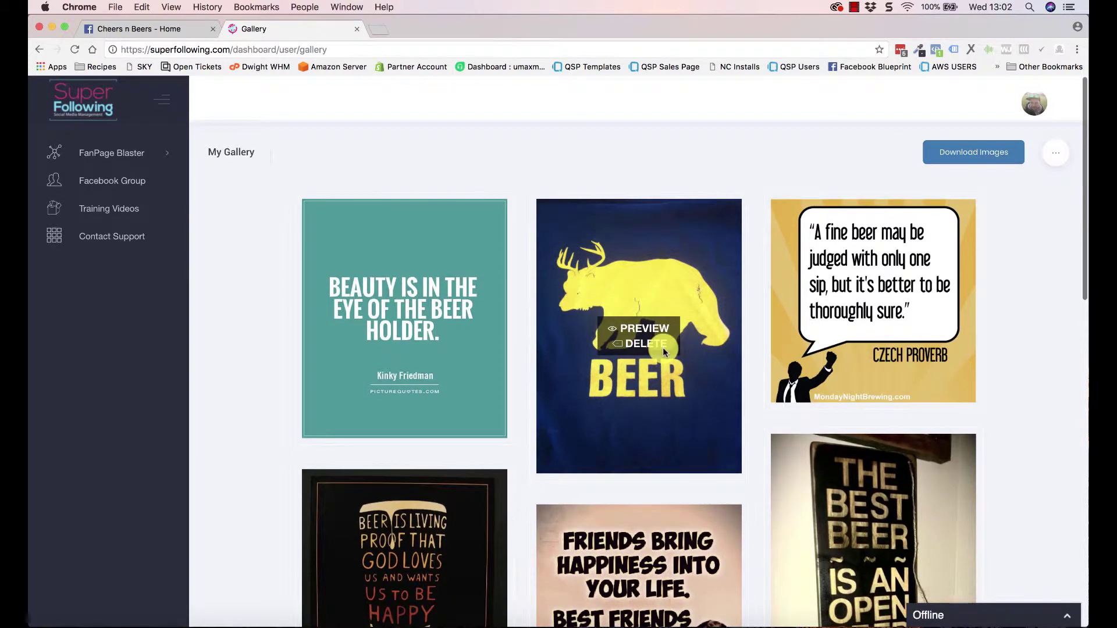
Preview and close the bear BEER image, download images (2).zip, and reveal delete options.
click(635, 329)
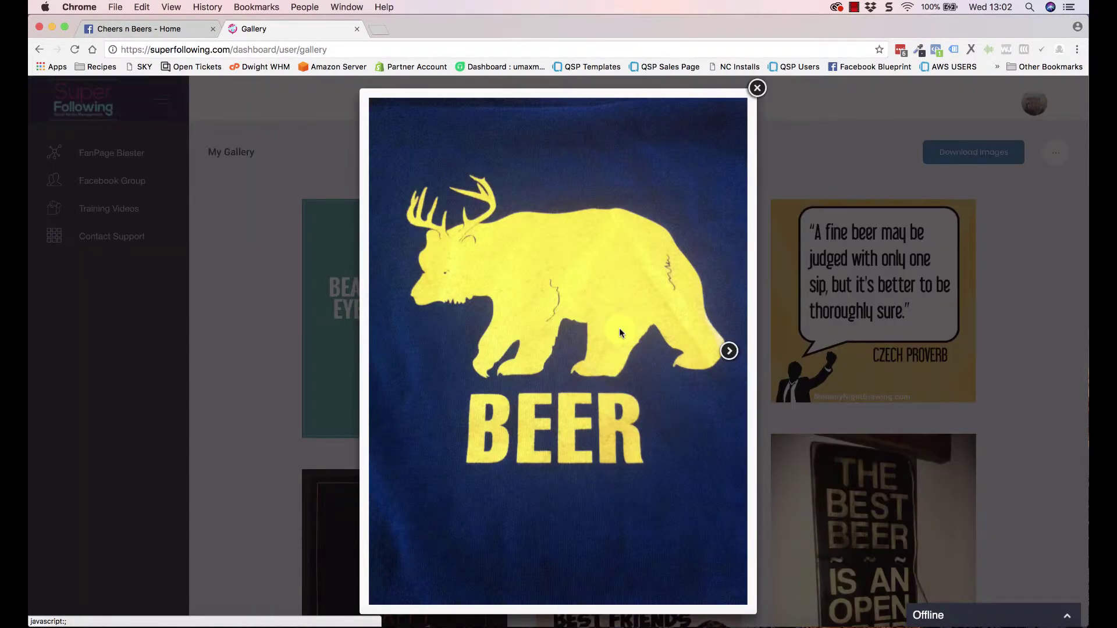
click(757, 88)
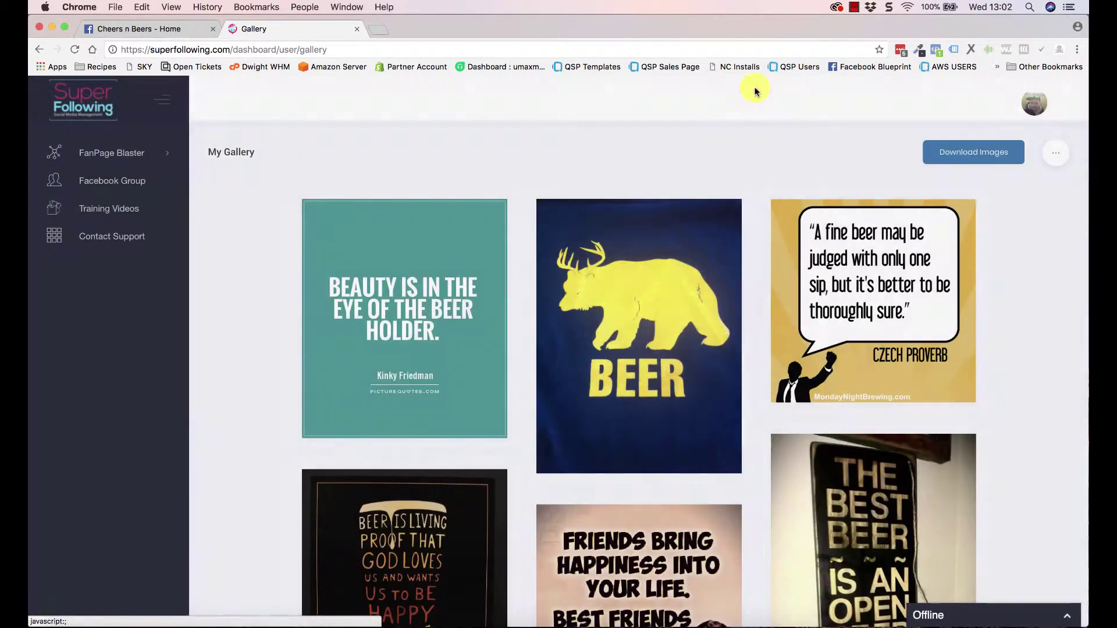
scroll(779, 394, down, 4)
scroll(778, 394, up, 1)
scroll(779, 394, up, 4)
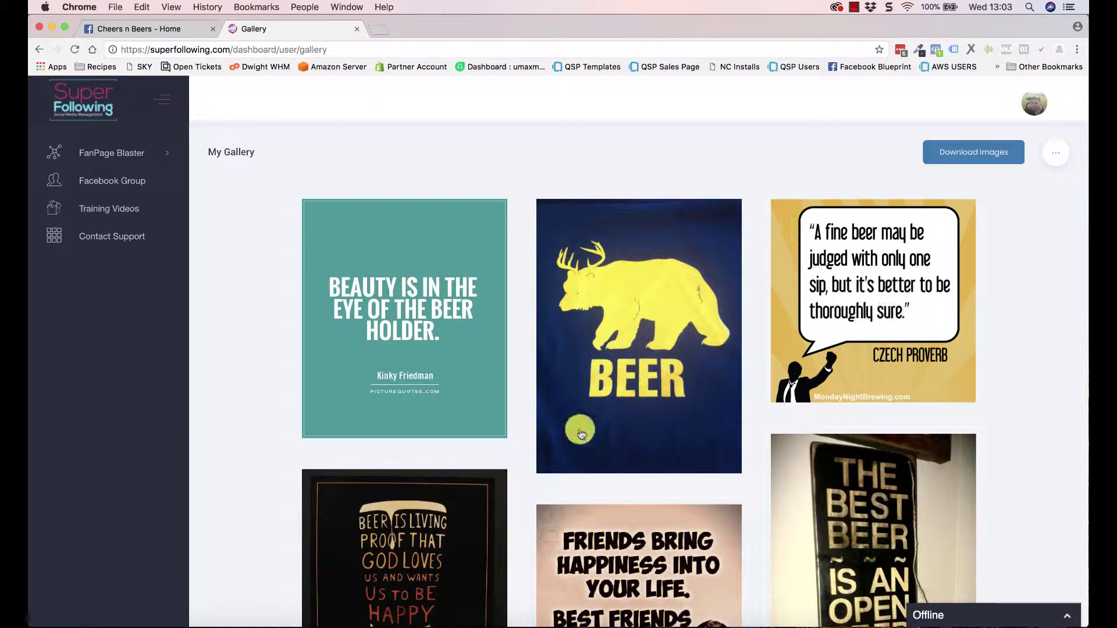
scroll(603, 428, down, 4)
scroll(626, 428, up, 4)
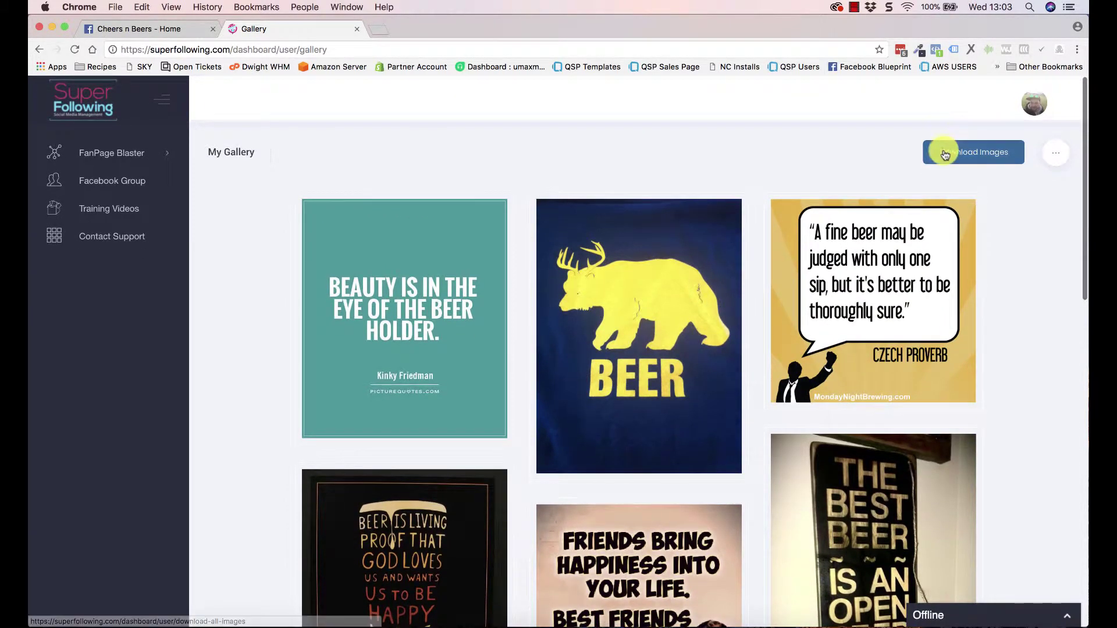
click(943, 153)
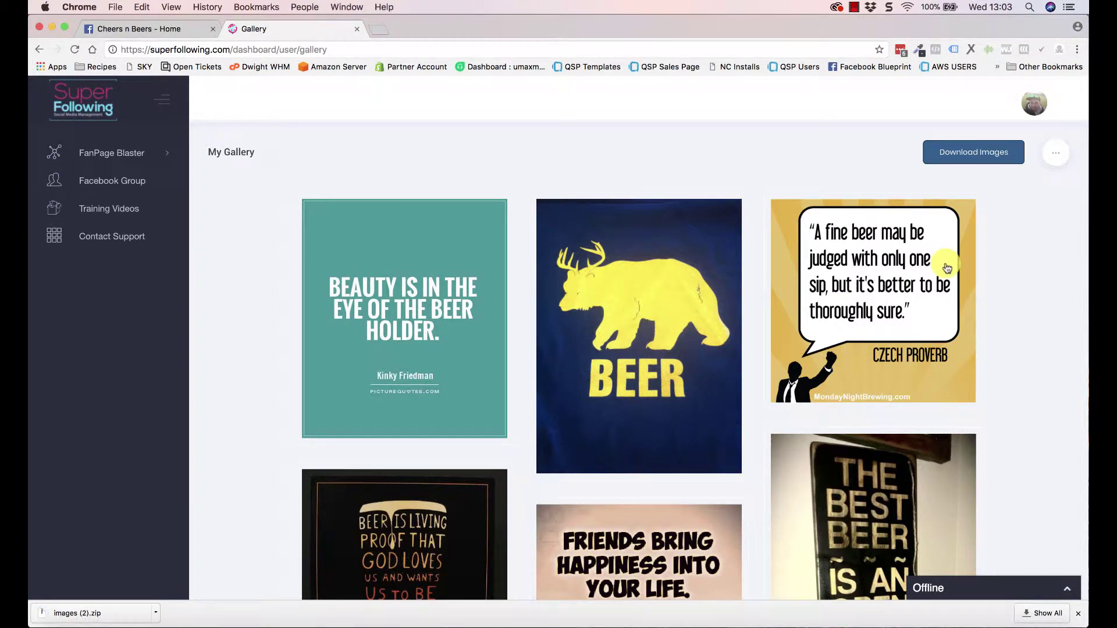
click(1059, 162)
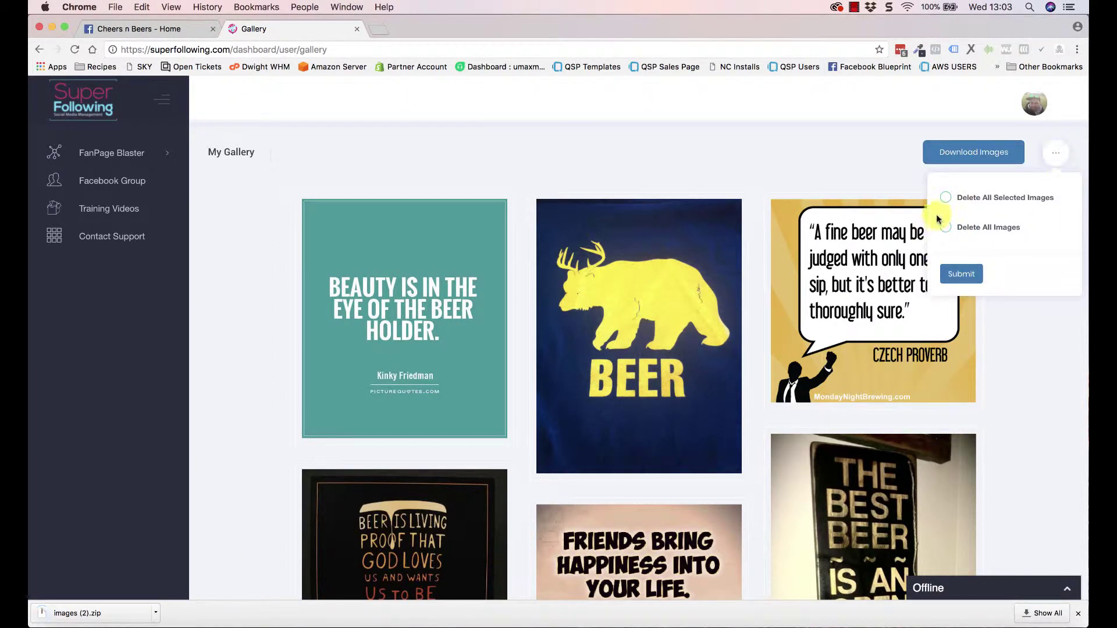
click(1037, 359)
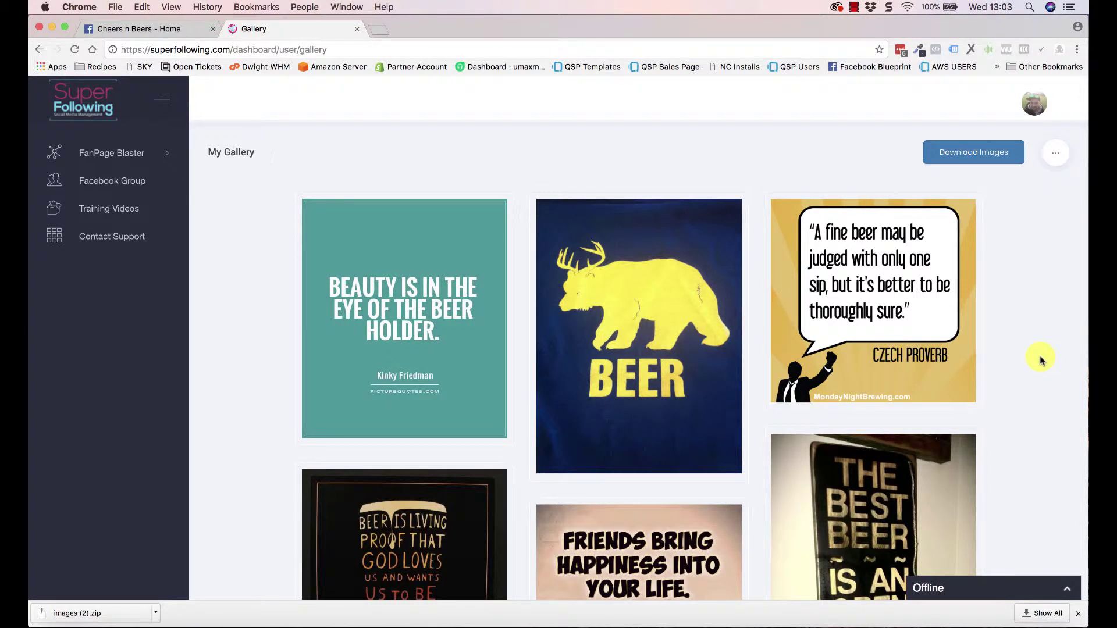
click(910, 472)
click(666, 415)
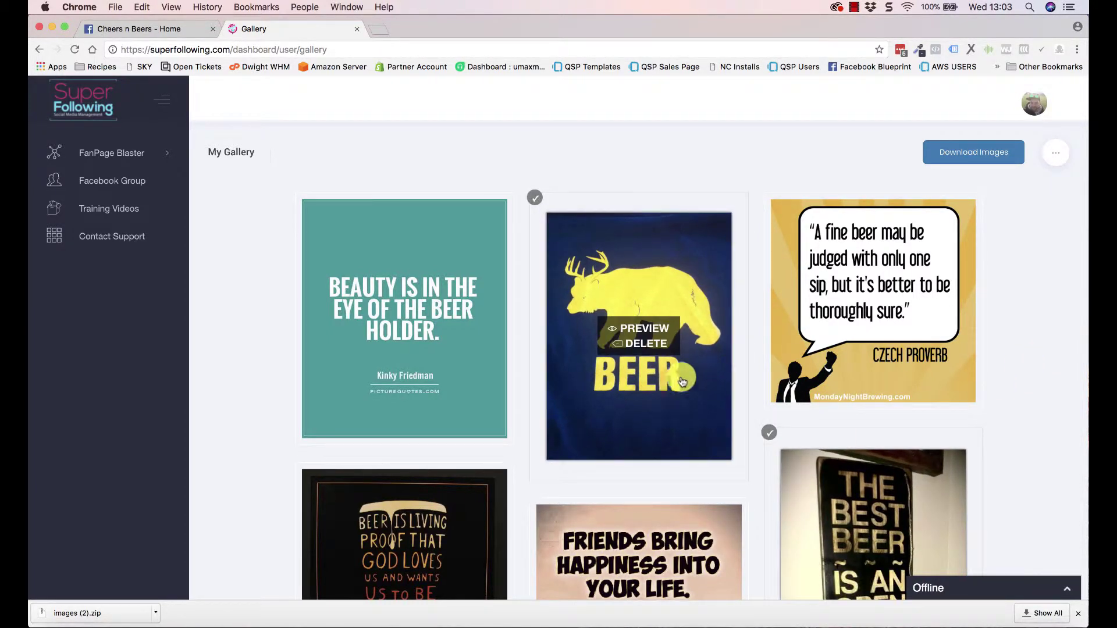
click(1056, 153)
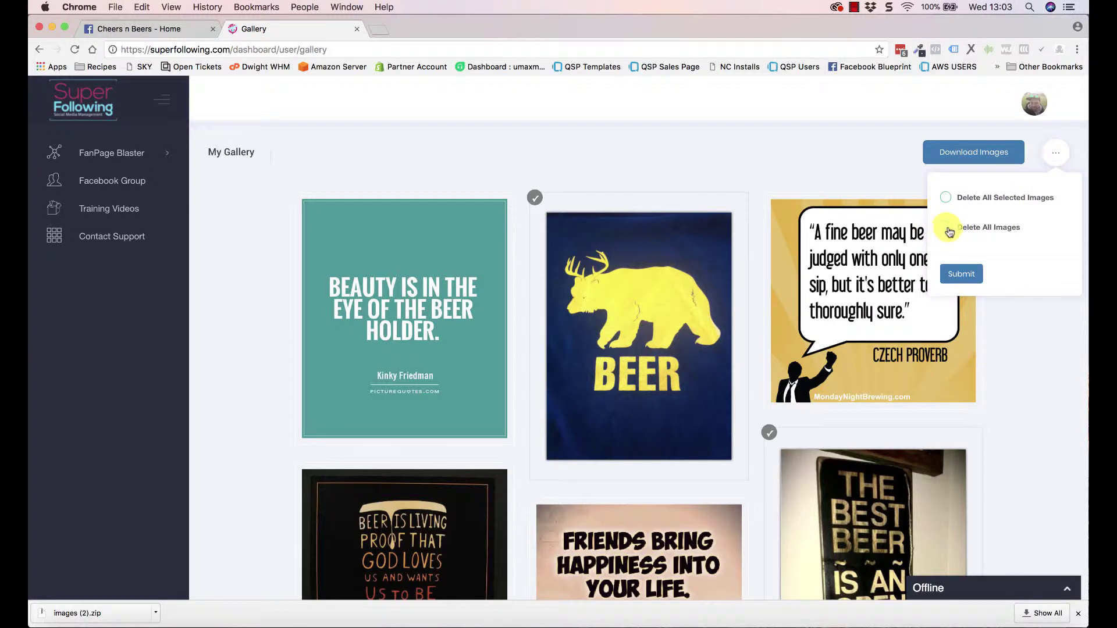
click(961, 274)
click(617, 302)
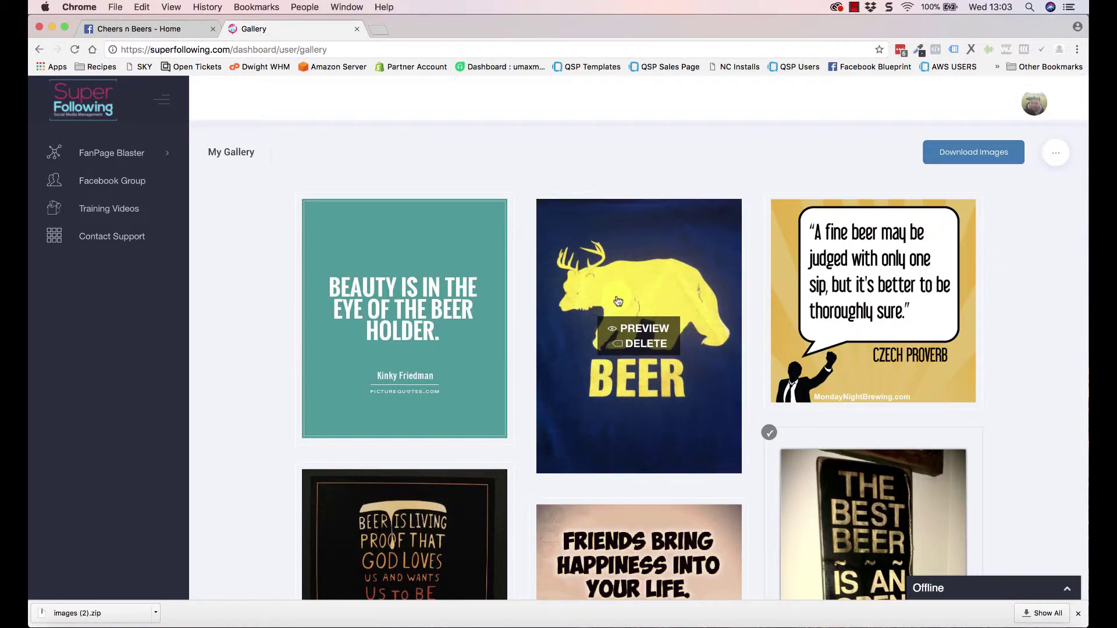
click(785, 458)
scroll(522, 403, down, 3)
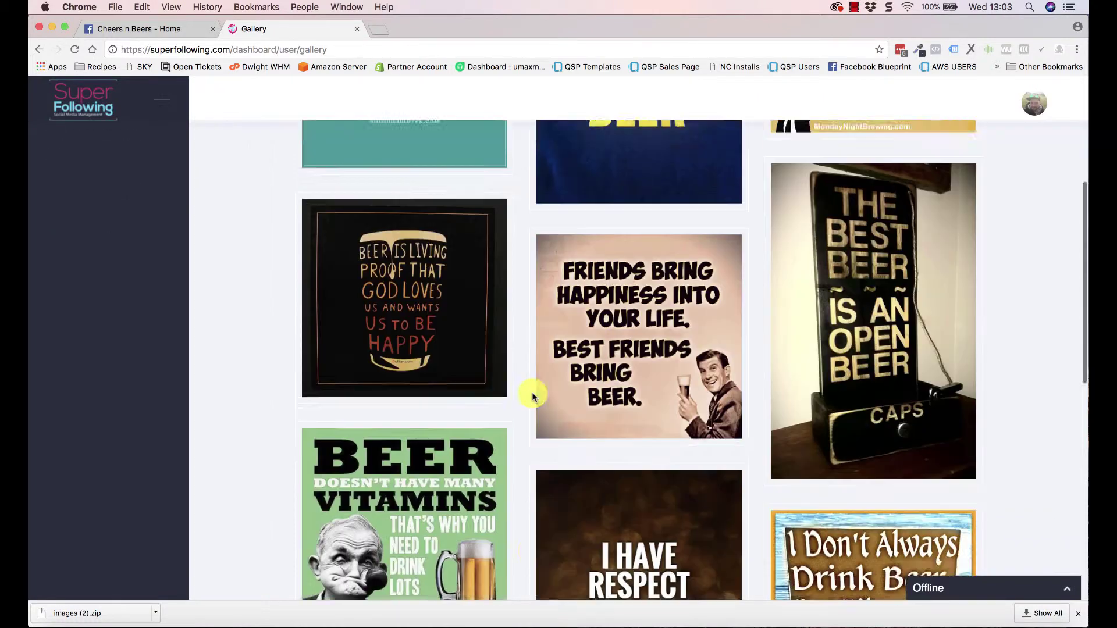
scroll(532, 392, down, 2)
scroll(531, 392, down, 4)
scroll(553, 386, up, 4)
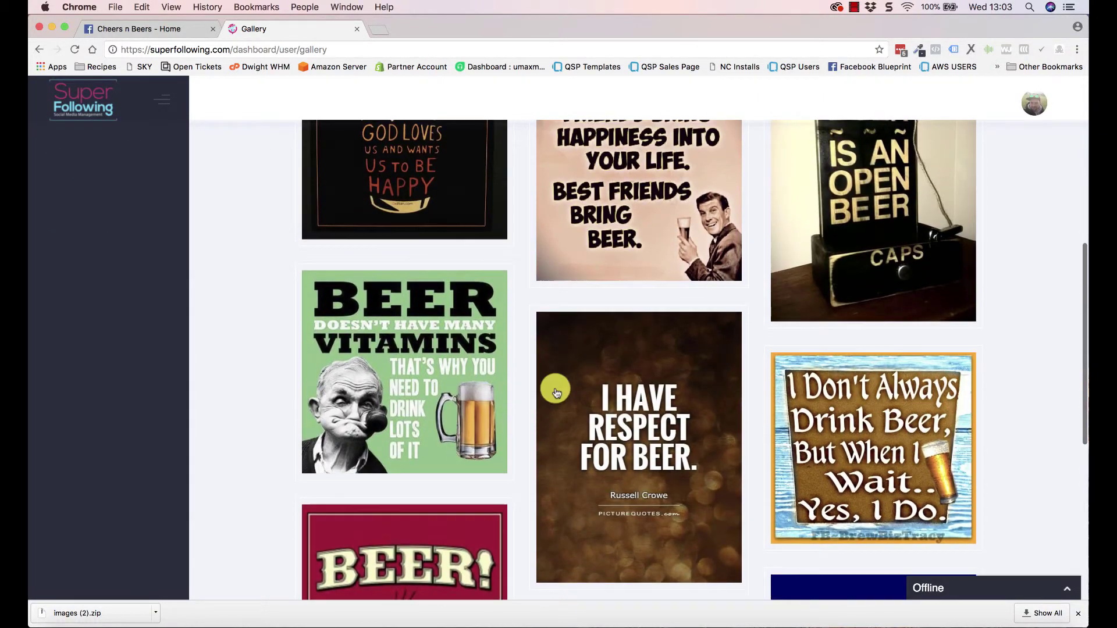
scroll(693, 362, up, 3)
scroll(696, 363, up, 1)
scroll(694, 363, up, 2)
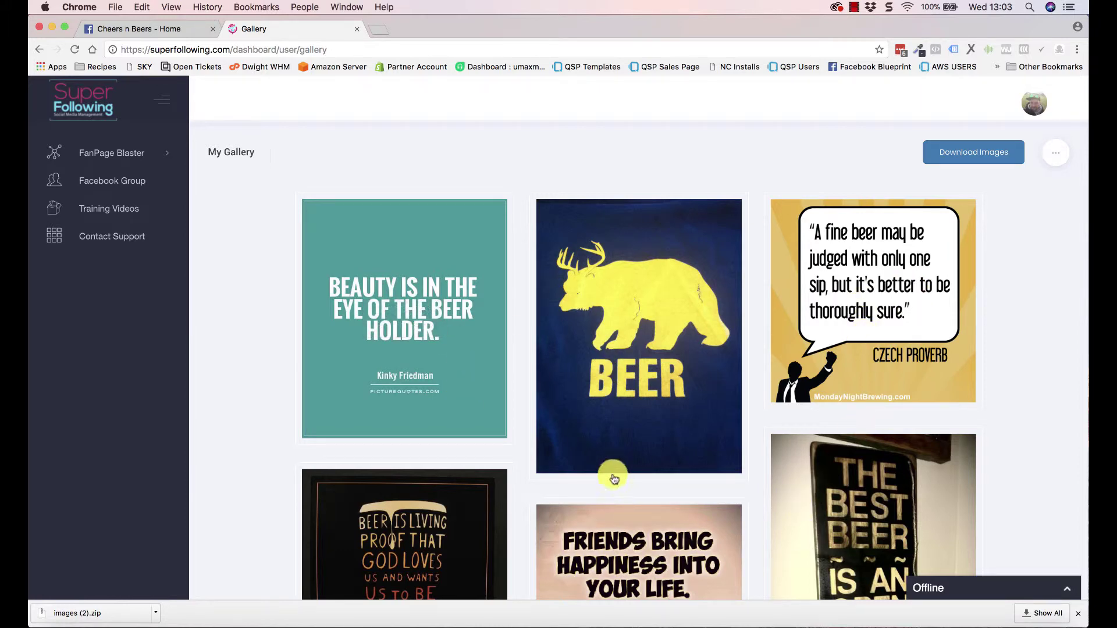
scroll(614, 478, down, 3)
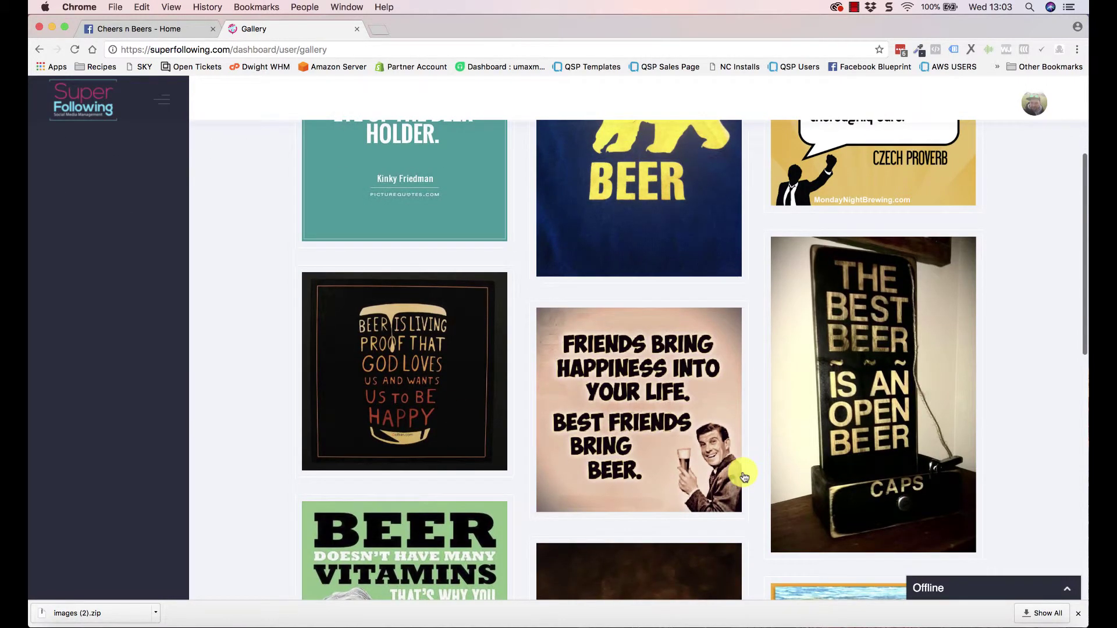
scroll(744, 477, up, 3)
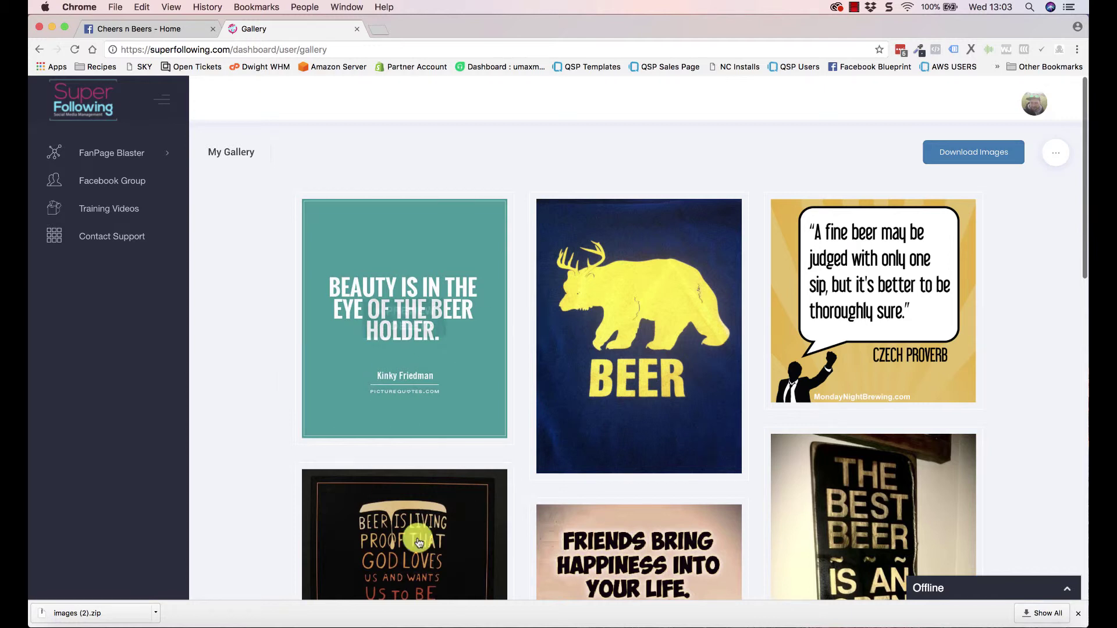